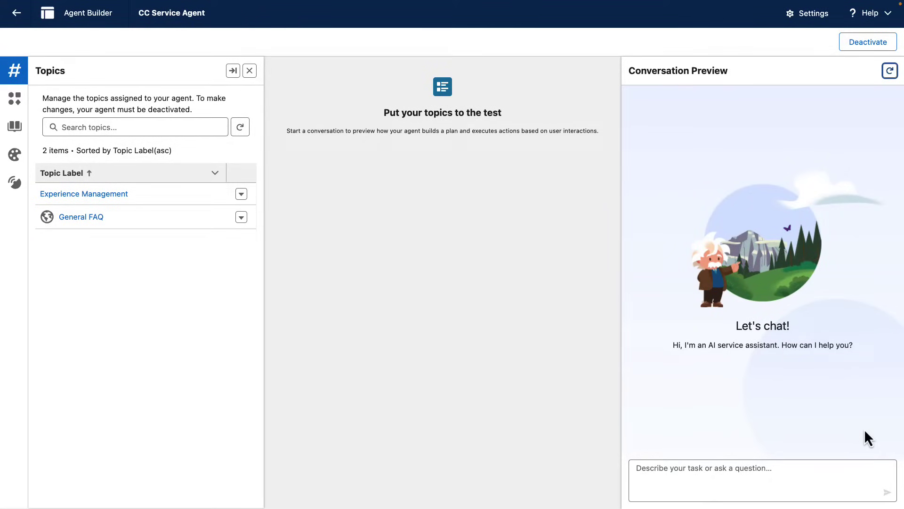
# Paste the prepared guest schedule request into Conversation Preview and send it to the CC Service Agent.
pyautogui.click(848, 466)
pyautogui.press('super+v')
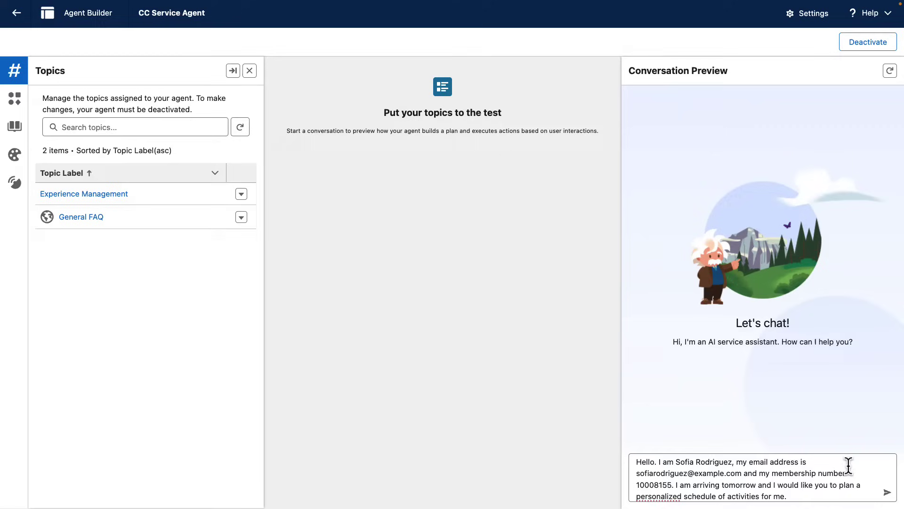
pyautogui.press('Return')
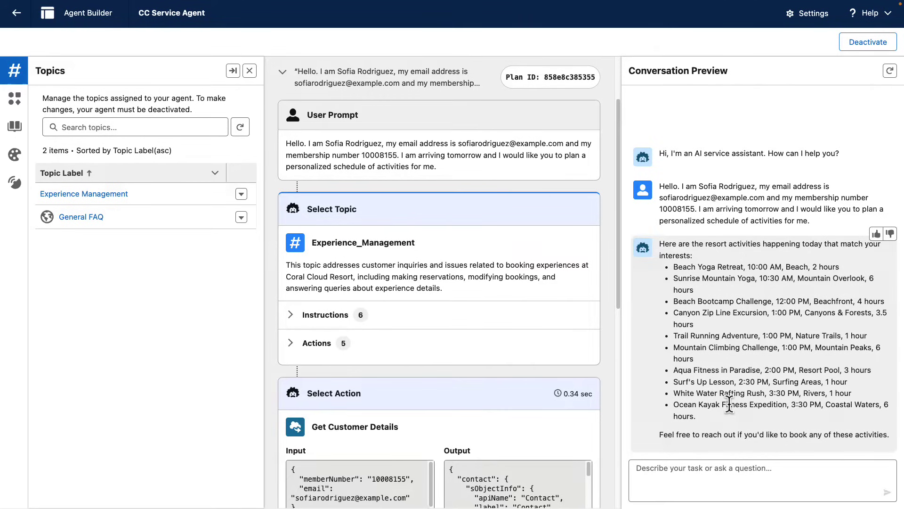
# Ask 'Can you format this as table?' and scroll through the activity/time/location/duration table reply.
pyautogui.write('Can you format')
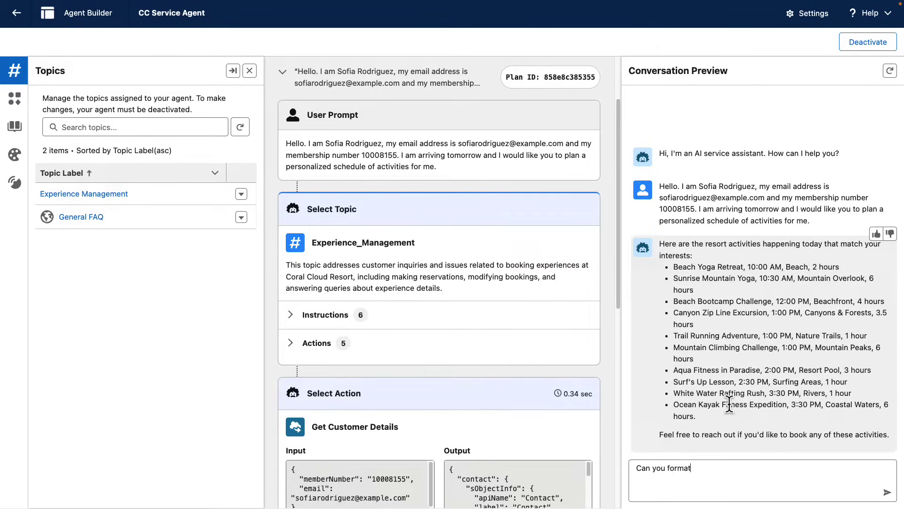
pyautogui.write(' this as table?')
pyautogui.press('Return')
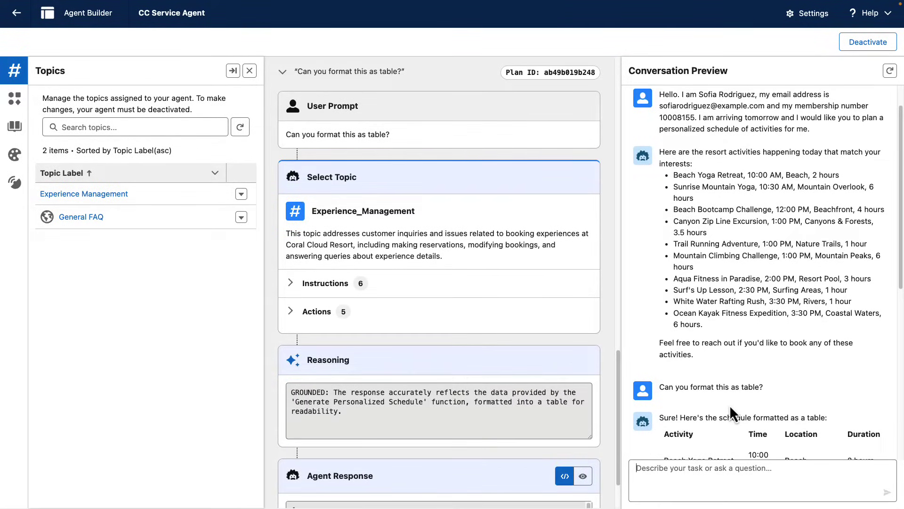
pyautogui.scroll(-5, 728, 381)
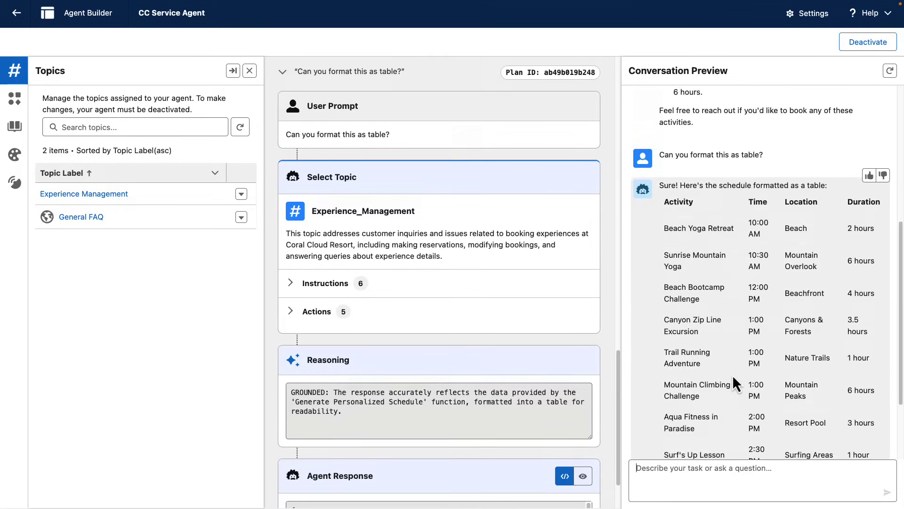
pyautogui.scroll(-1, 733, 374)
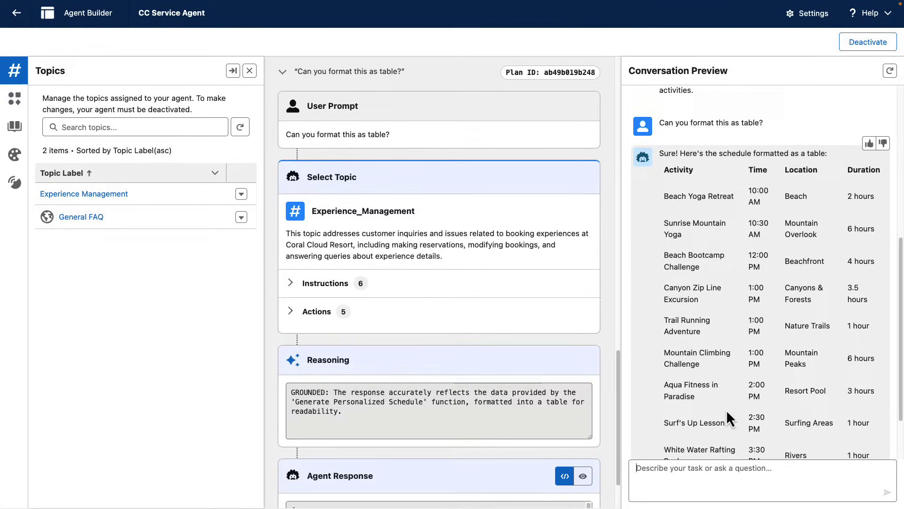
pyautogui.scroll(-2, 729, 406)
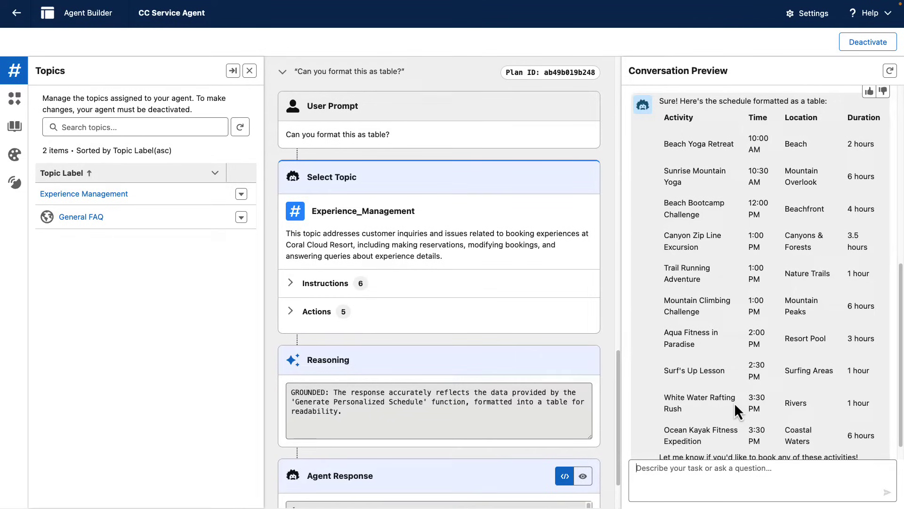
pyautogui.scroll(-1, 734, 402)
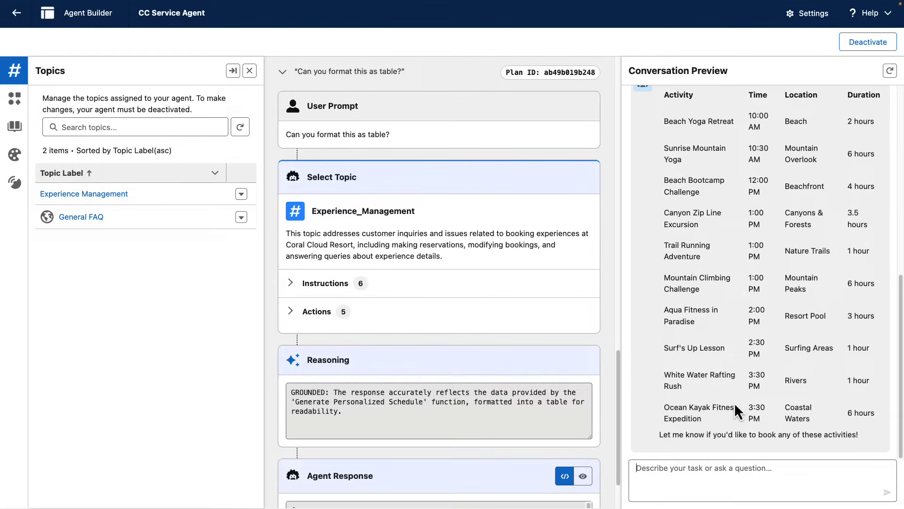
pyautogui.scroll(2, 733, 403)
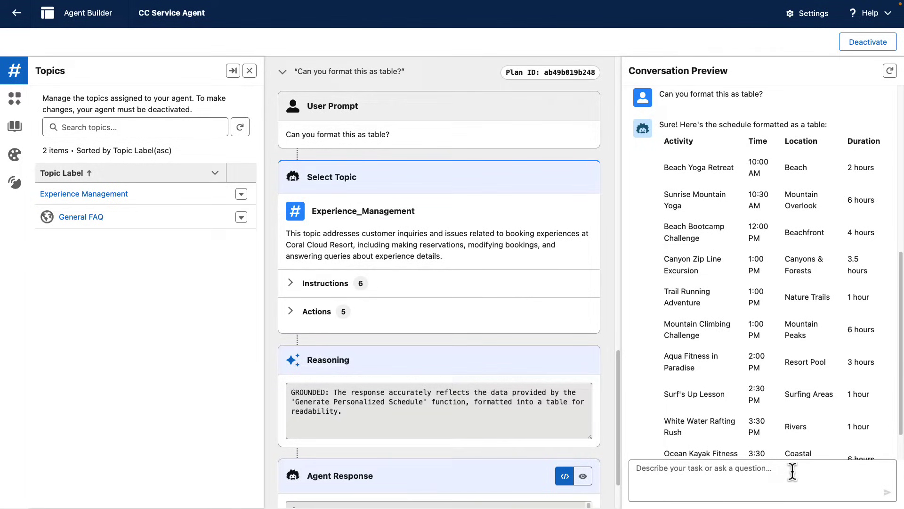
# Send 'Order by duration' so the table lists 1-hour through 6-hour activities.
pyautogui.write('Order ')
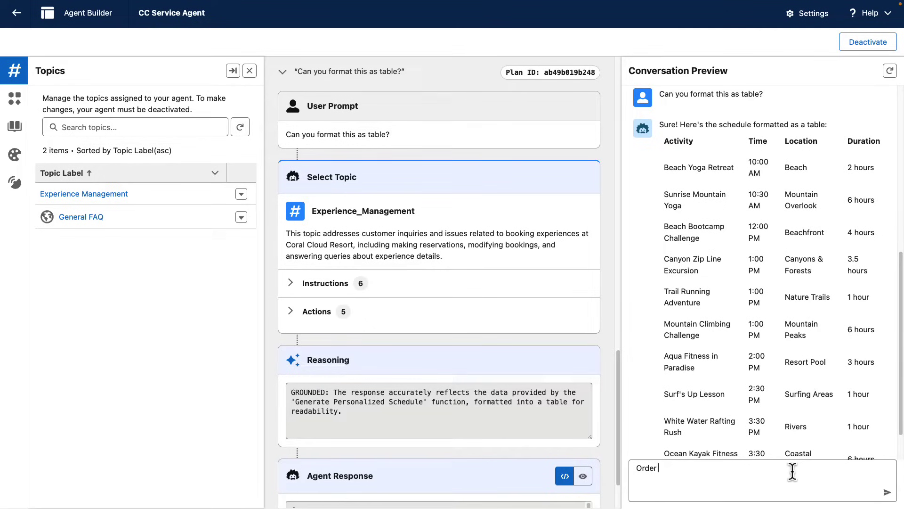
pyautogui.write('by duration')
pyautogui.press('Return')
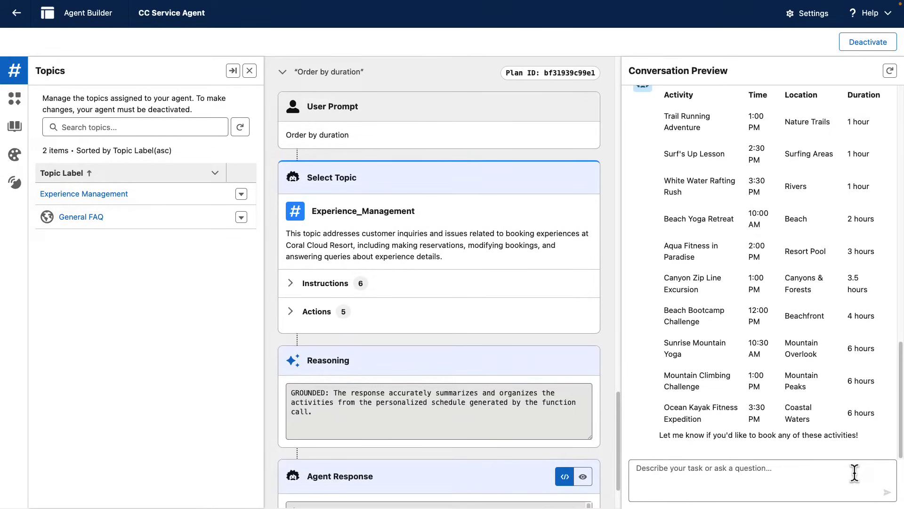
# Send 'Filter by activities that last 1 or 2 hours' to get a four-row table.
pyautogui.write('Filter')
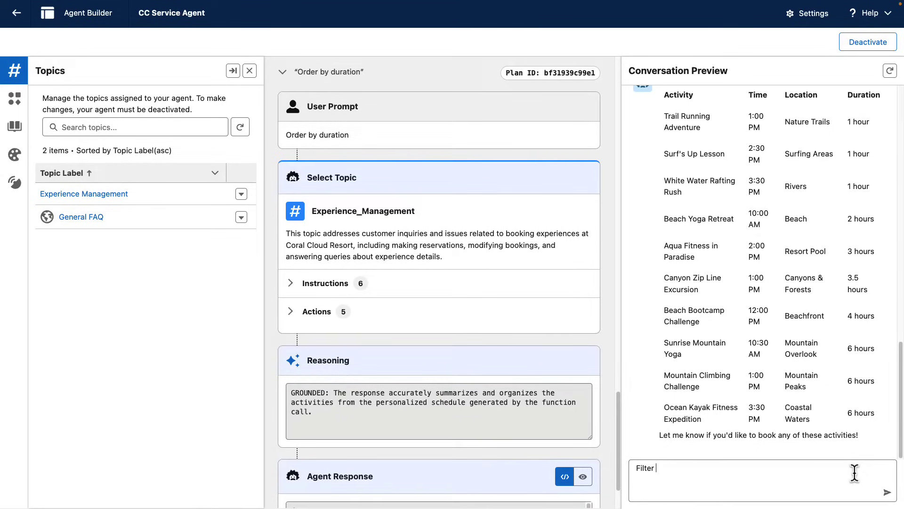
pyautogui.write(' by activities that last 1 or 2 hours')
pyautogui.press('Return')
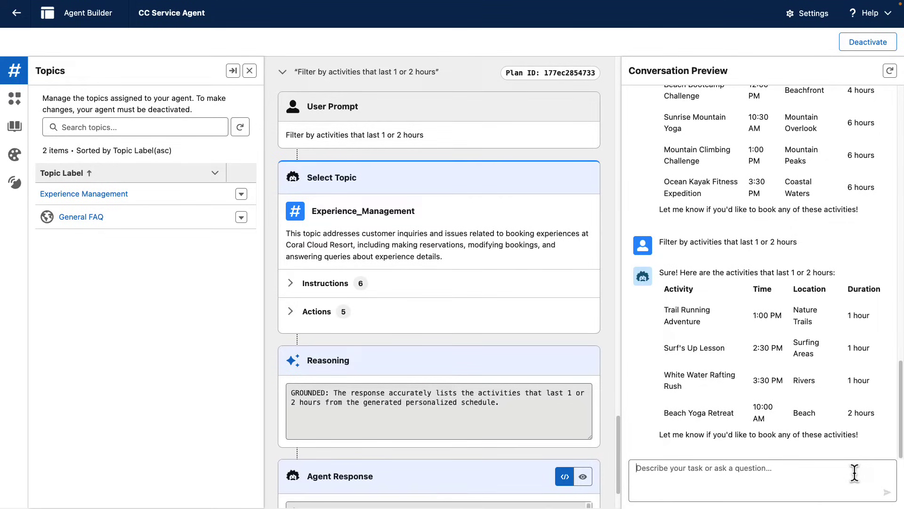
# Scroll the plan trace from the top through Get Customer Details, Generate Personalized Schedule and the GROUNDED response.
pyautogui.scroll(15, 507, 258)
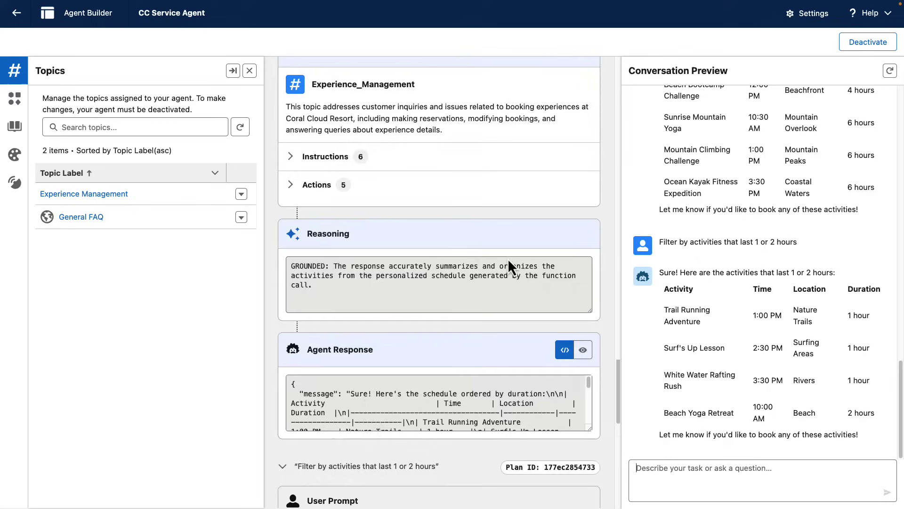
pyautogui.scroll(10, 512, 267)
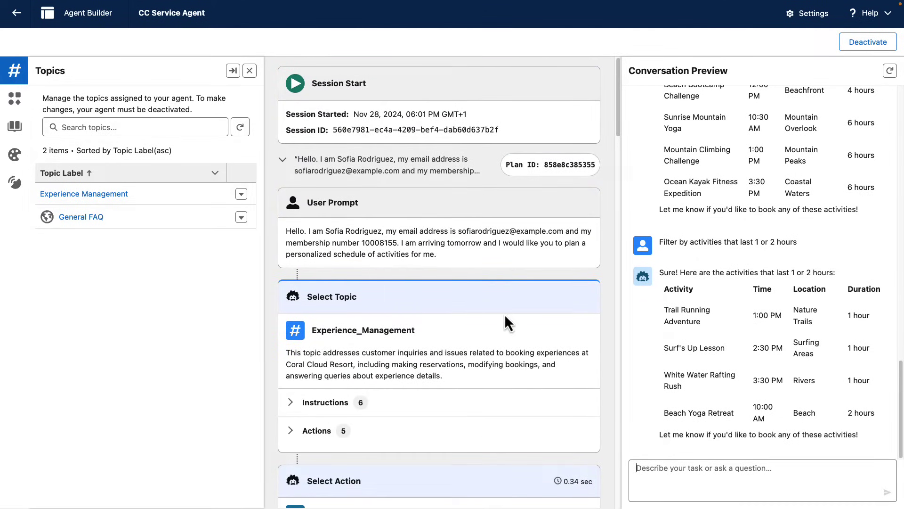
pyautogui.scroll(-1, 473, 371)
pyautogui.scroll(-2, 473, 371)
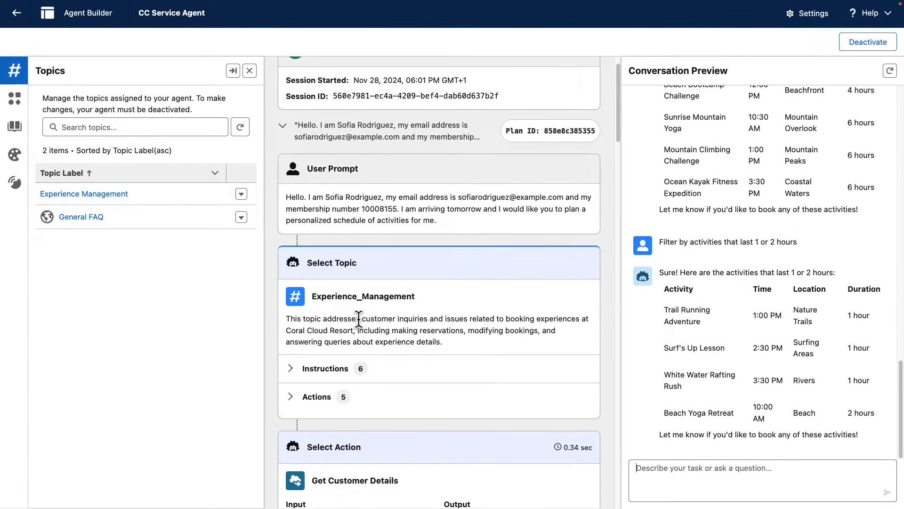
pyautogui.scroll(-1, 451, 351)
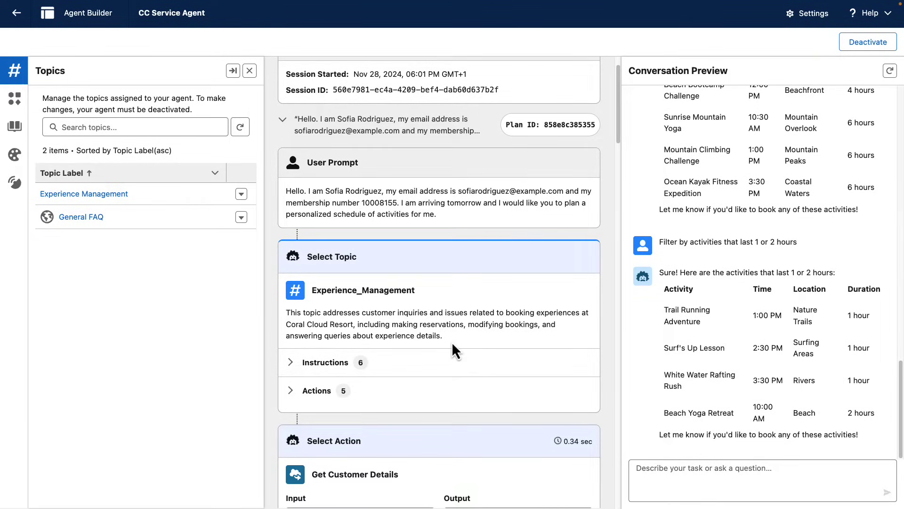
pyautogui.scroll(-2, 452, 344)
pyautogui.scroll(-8, 451, 340)
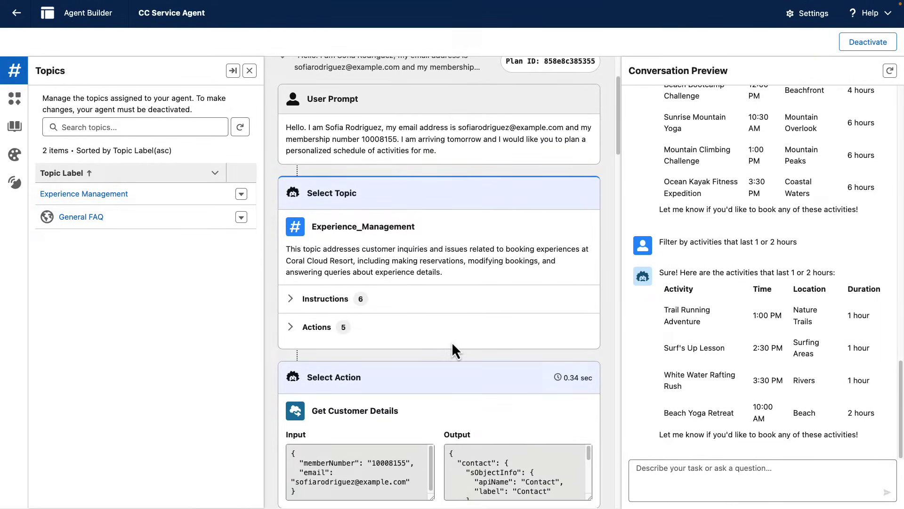
pyautogui.scroll(-3, 450, 338)
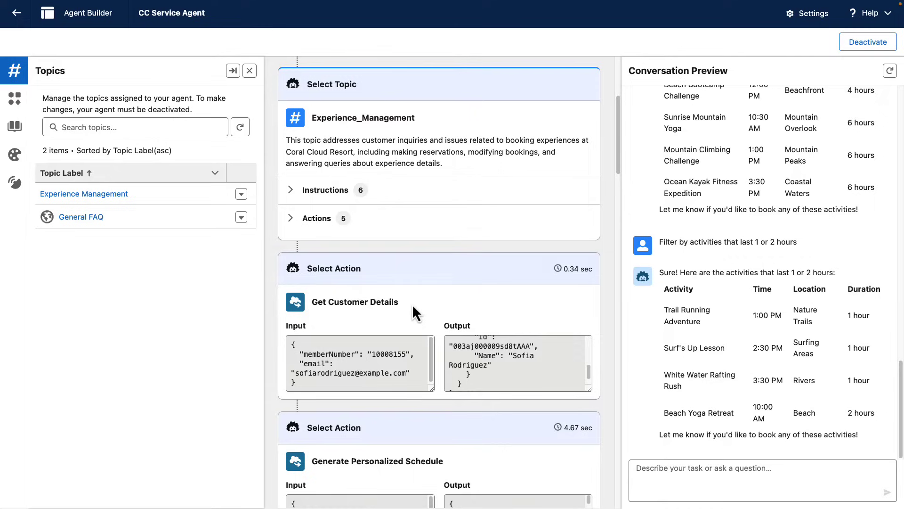
pyautogui.scroll(-4, 411, 303)
pyautogui.scroll(-1, 441, 338)
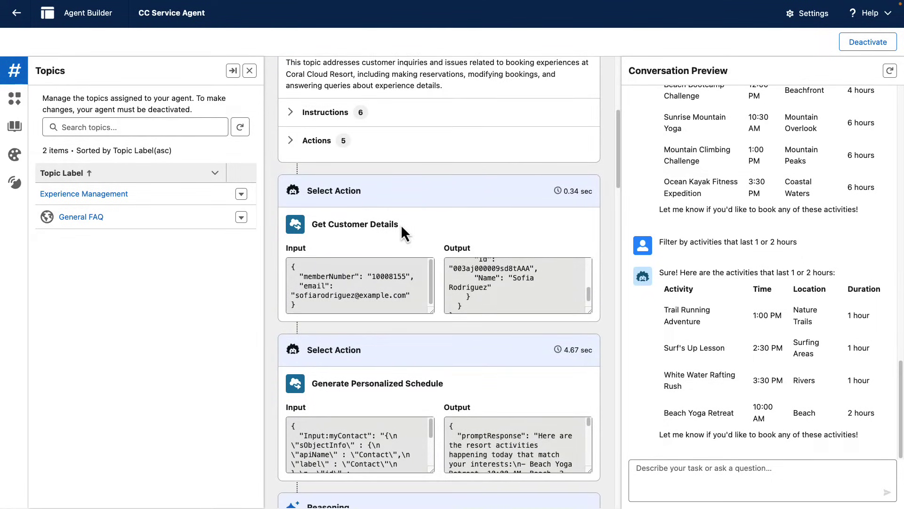
pyautogui.scroll(-6, 439, 342)
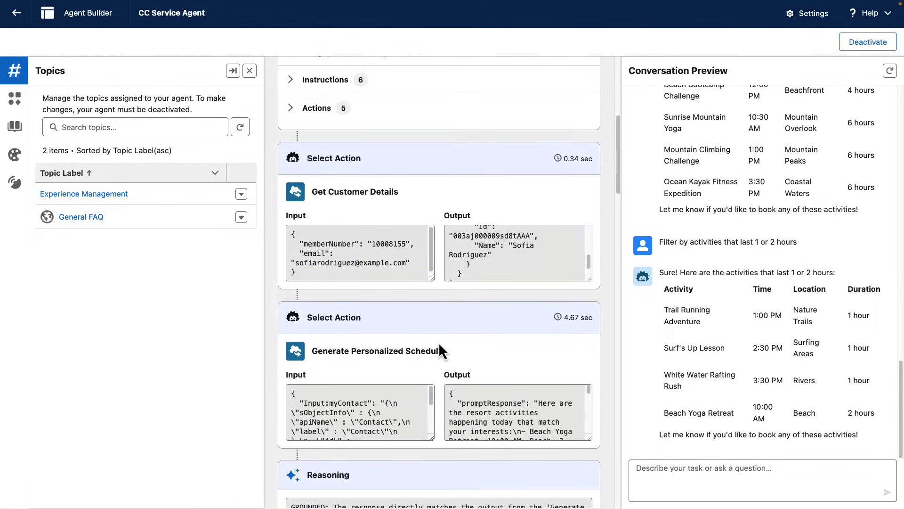
pyautogui.scroll(-3, 439, 344)
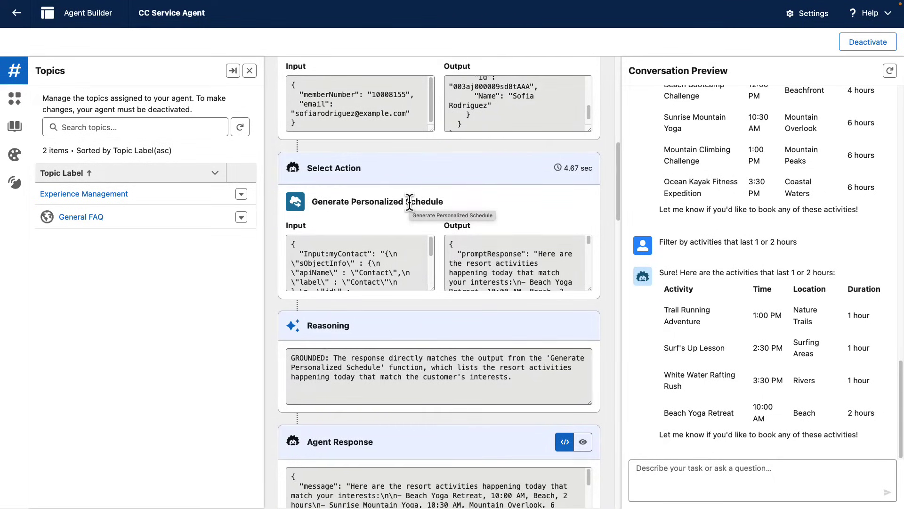
# Open Generate Personalized Schedule from Experience Management's This Topic's Actions list as a Version 2 prompt template.
pyautogui.click(115, 195)
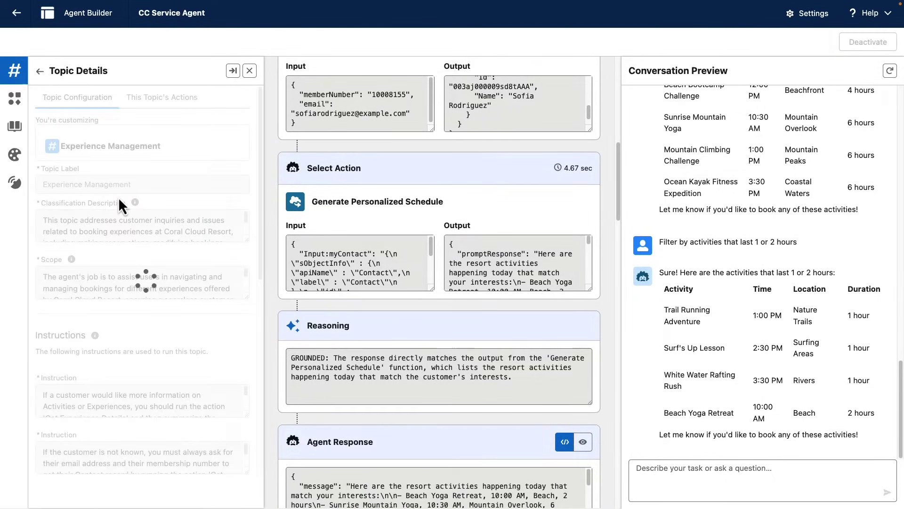
pyautogui.click(178, 100)
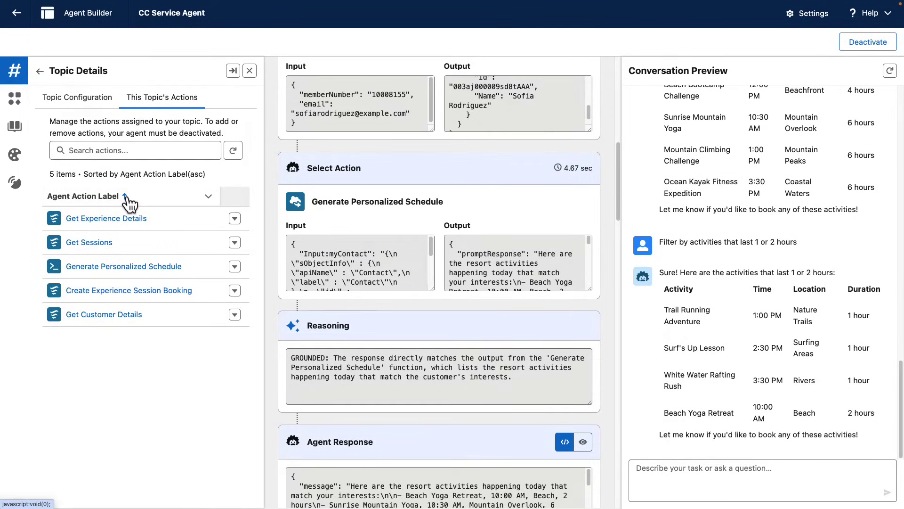
pyautogui.click(126, 276)
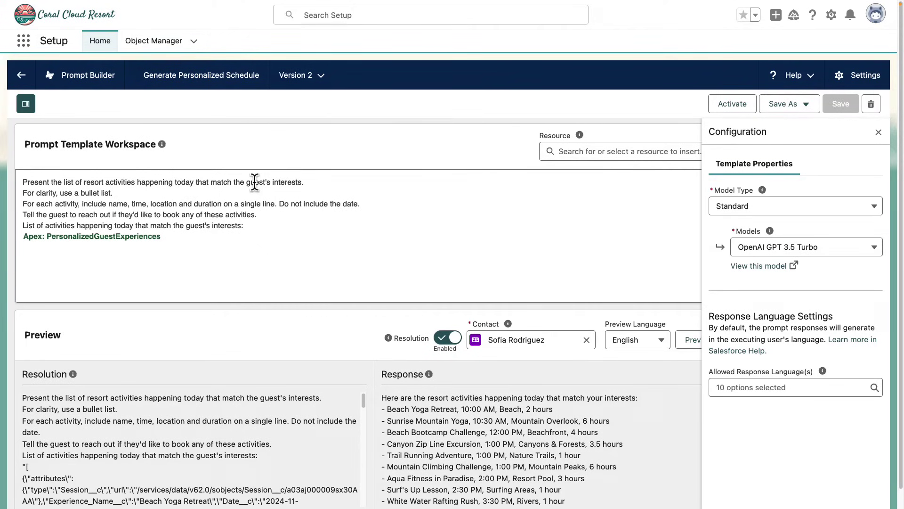
# Highlight the guest's interests in the prompt, then switch to PersonalizedGuestExperiences.cls in VS Code.
pyautogui.moveTo(254, 181); pyautogui.dragTo(295, 181)
pyautogui.hotkey('ctrl', 'Left')
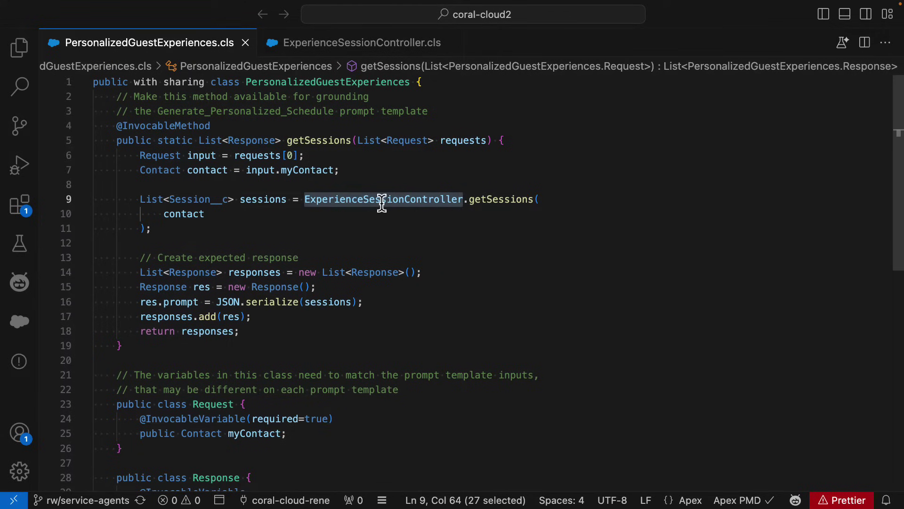
pyautogui.click(355, 47)
pyautogui.scroll(-5, 406, 307)
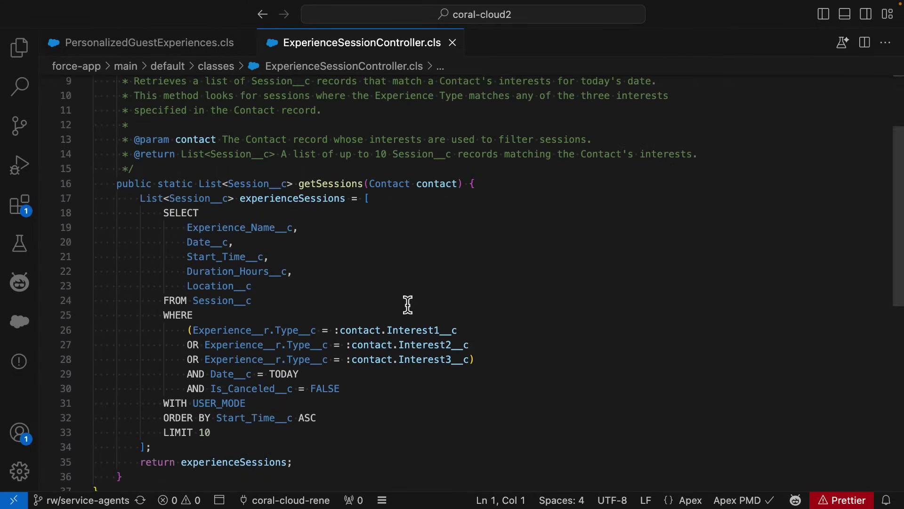
pyautogui.moveTo(157, 165); pyautogui.dragTo(325, 398)
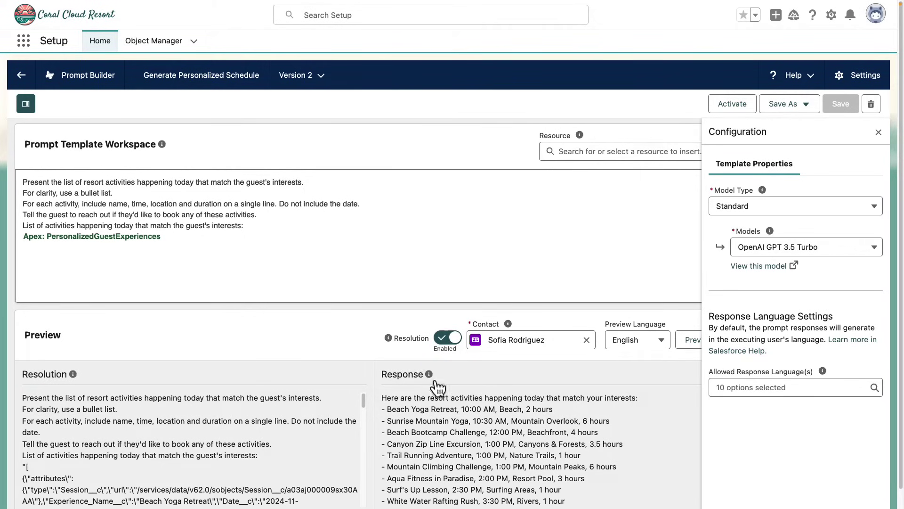
pyautogui.scroll(-1, 403, 404)
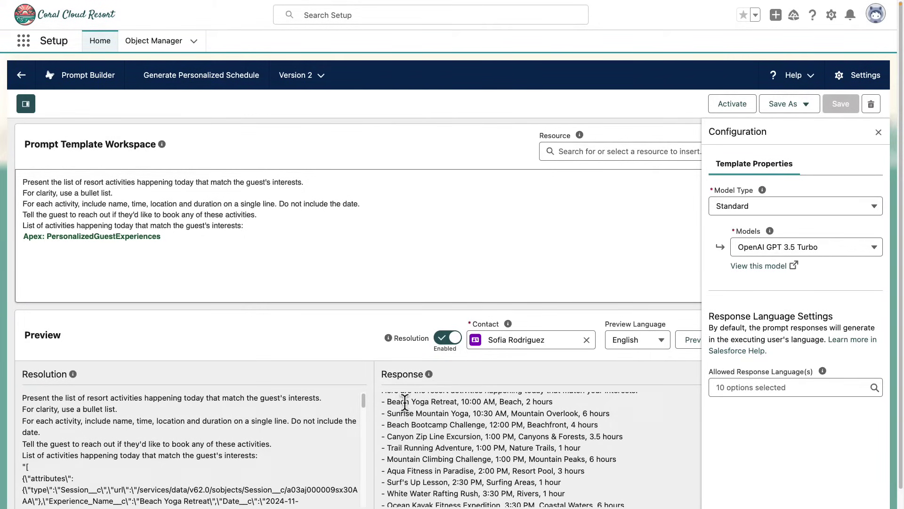
pyautogui.scroll(-2, 502, 438)
pyautogui.scroll(-3, 504, 445)
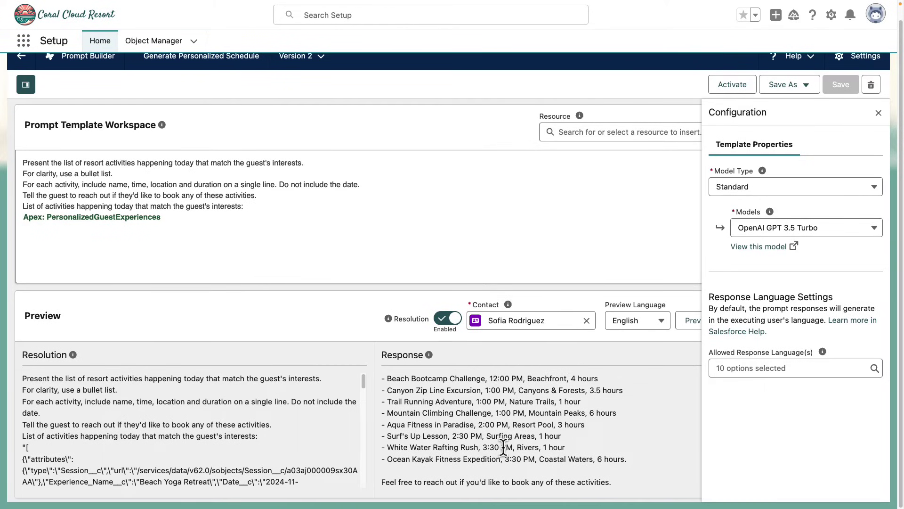
pyautogui.scroll(3, 504, 447)
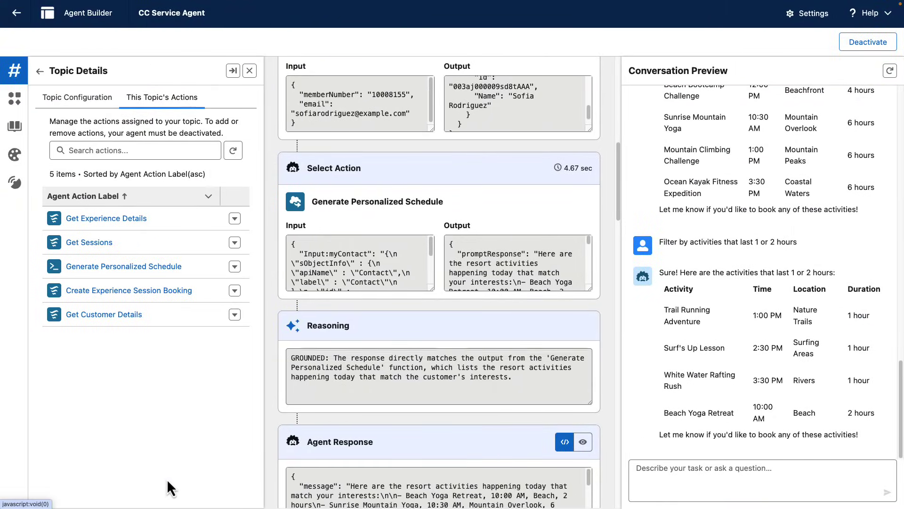
pyautogui.moveTo(691, 337)
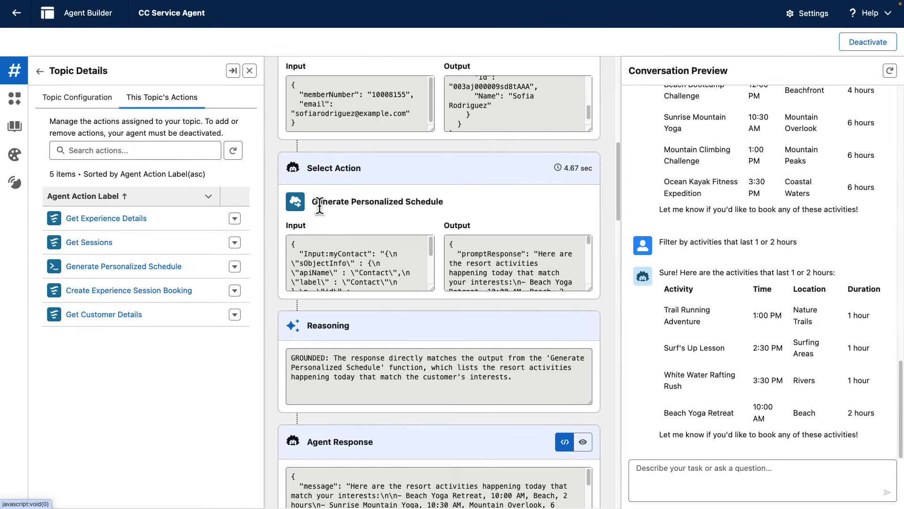
pyautogui.moveTo(318, 205); pyautogui.dragTo(444, 210)
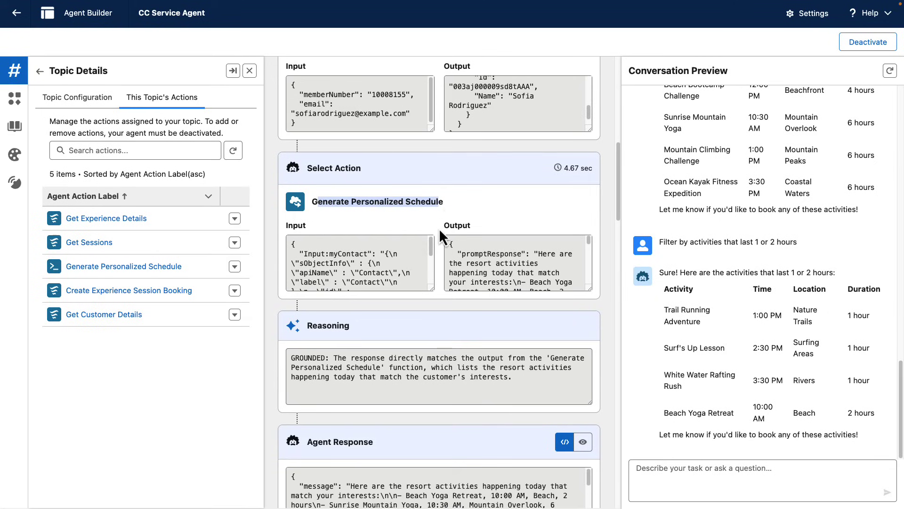
pyautogui.scroll(-3, 438, 277)
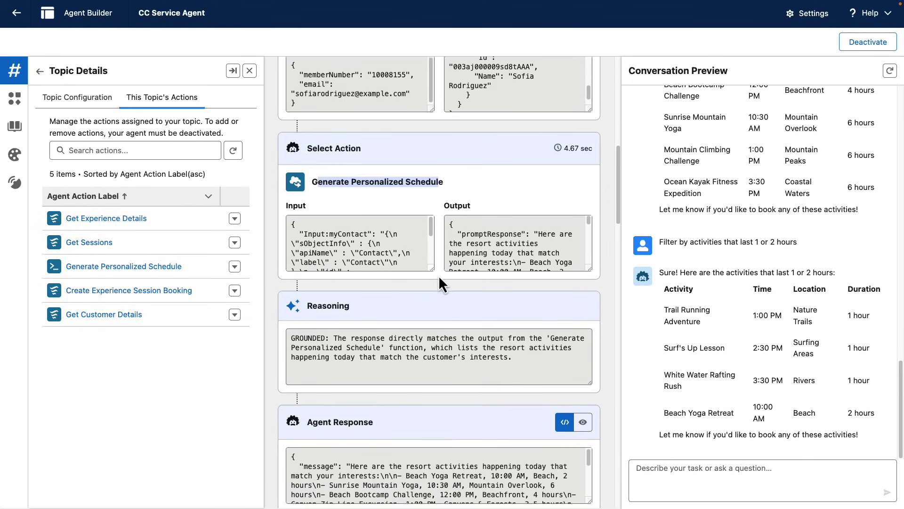
pyautogui.scroll(-7, 439, 274)
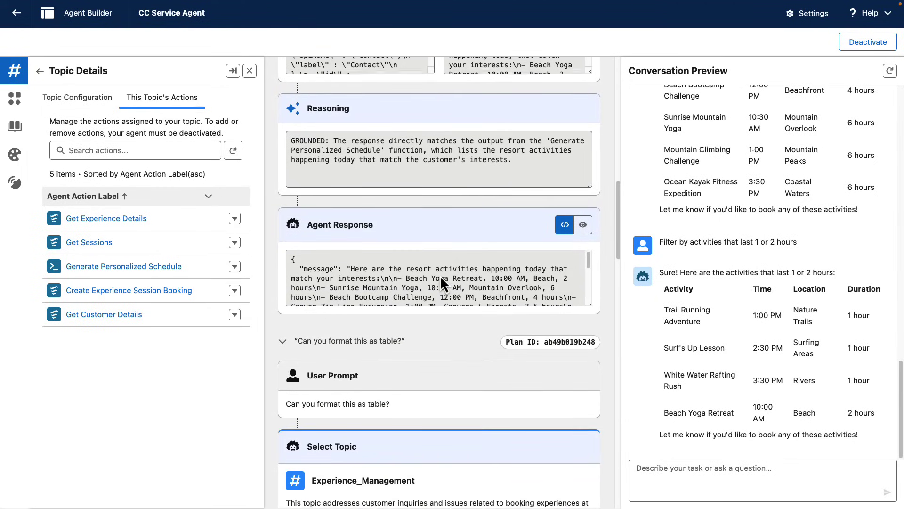
pyautogui.scroll(-4, 440, 276)
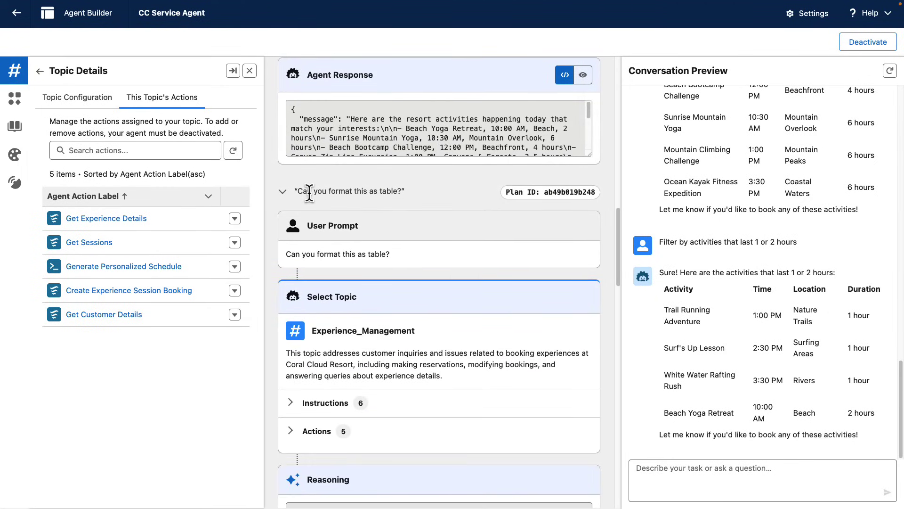
pyautogui.scroll(-3, 456, 282)
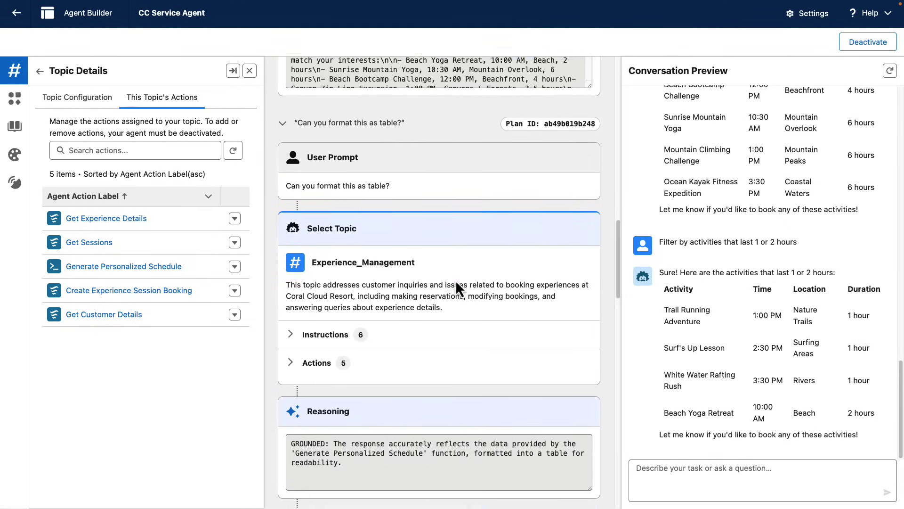
pyautogui.scroll(-4, 456, 280)
pyautogui.scroll(-2, 452, 277)
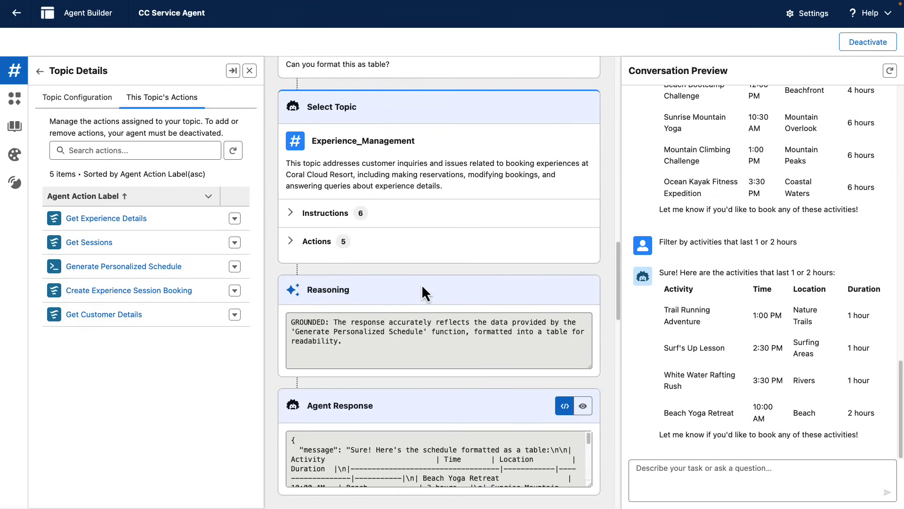
pyautogui.scroll(-1, 422, 288)
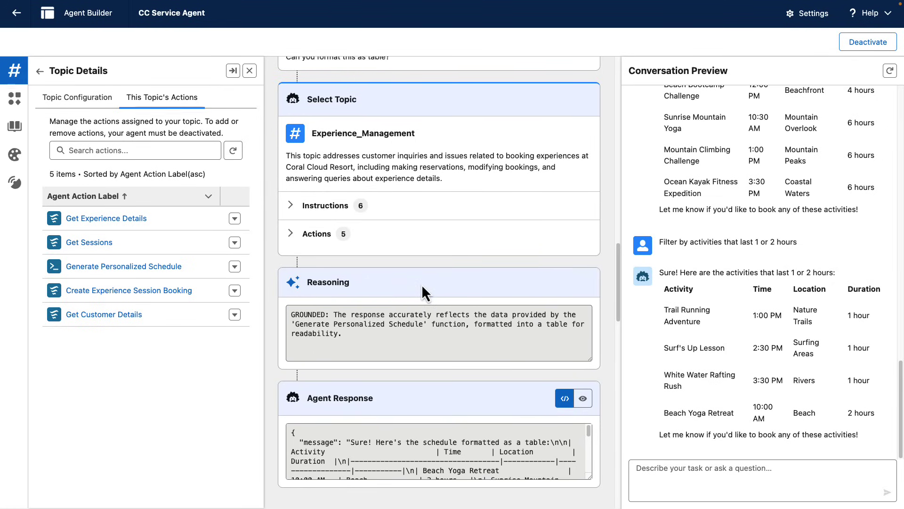
pyautogui.scroll(-3, 422, 284)
pyautogui.scroll(-1, 400, 268)
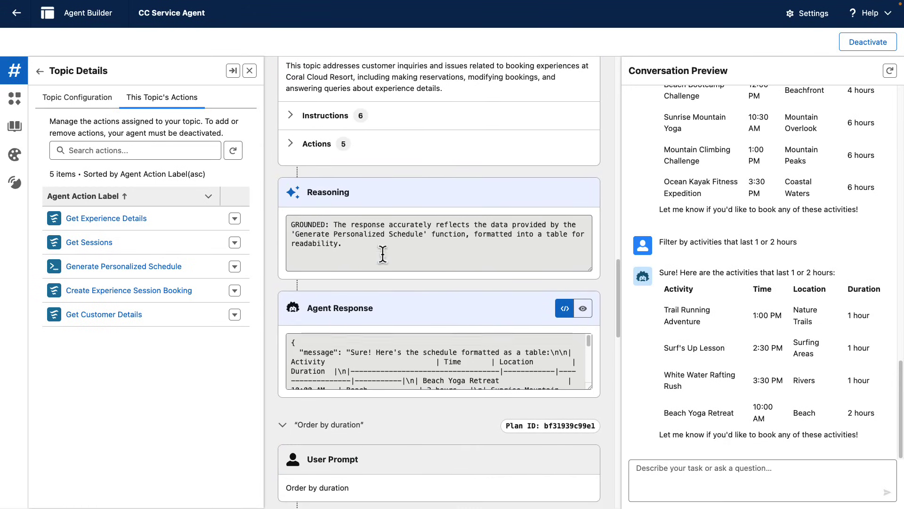
pyautogui.moveTo(313, 191); pyautogui.dragTo(350, 191)
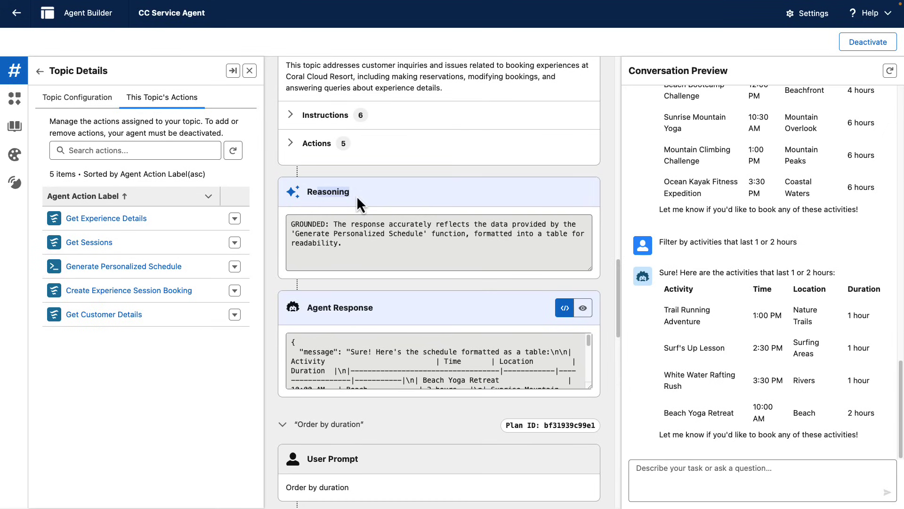
pyautogui.scroll(-2, 330, 236)
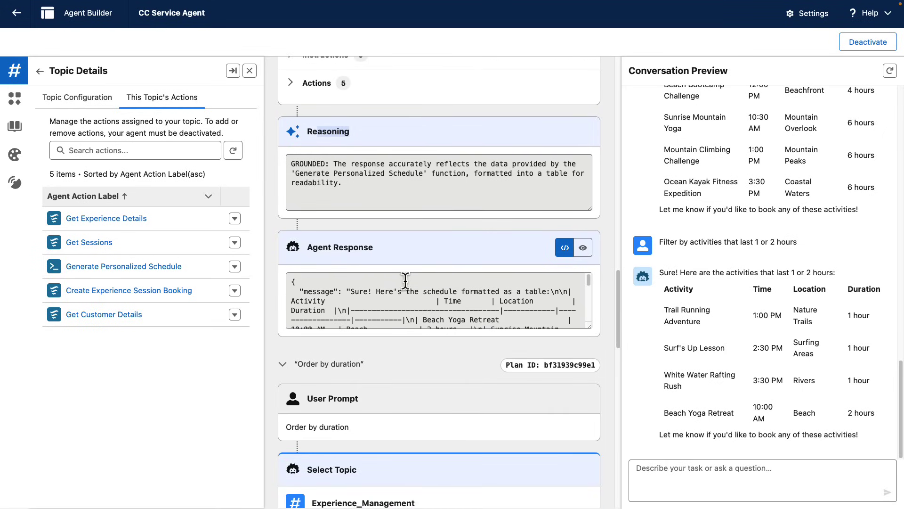
pyautogui.moveTo(308, 248); pyautogui.dragTo(375, 254)
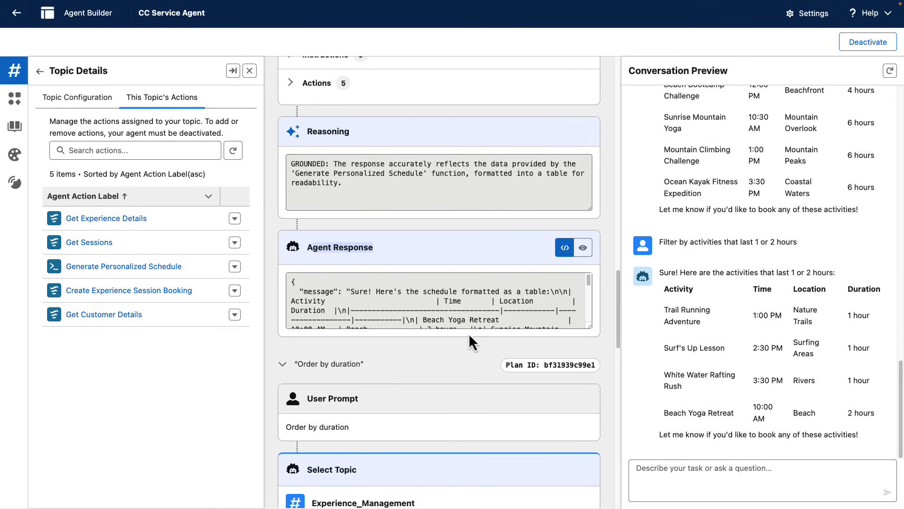
pyautogui.scroll(-2, 469, 334)
pyautogui.scroll(-8, 443, 318)
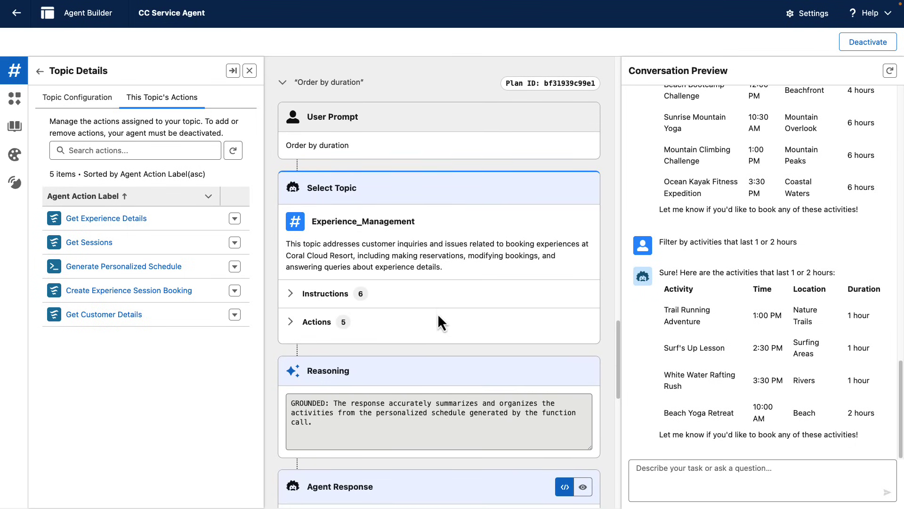
pyautogui.scroll(-3, 423, 314)
pyautogui.scroll(-4, 376, 281)
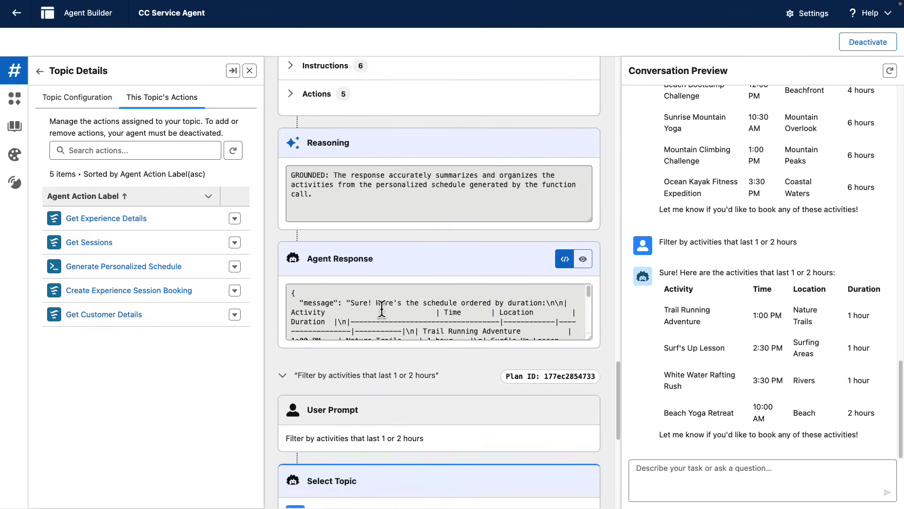
pyautogui.scroll(-6, 445, 354)
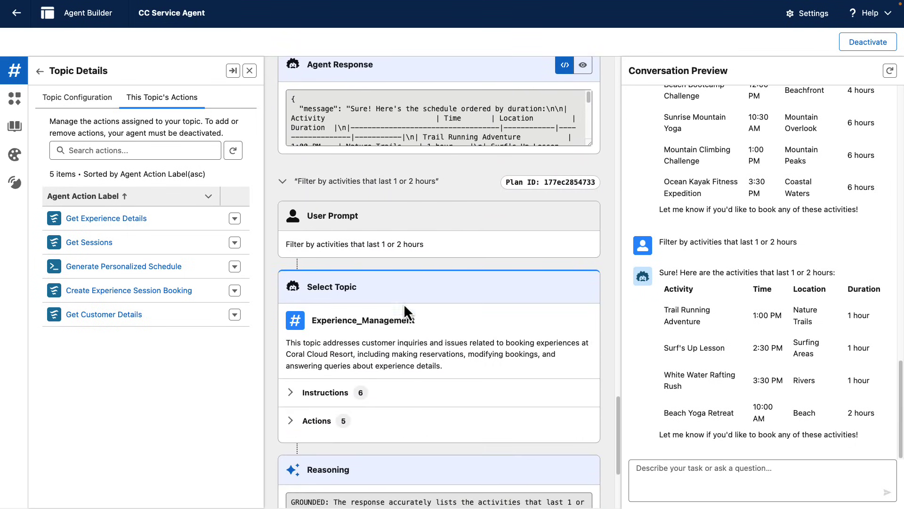
pyautogui.moveTo(288, 245); pyautogui.dragTo(381, 252)
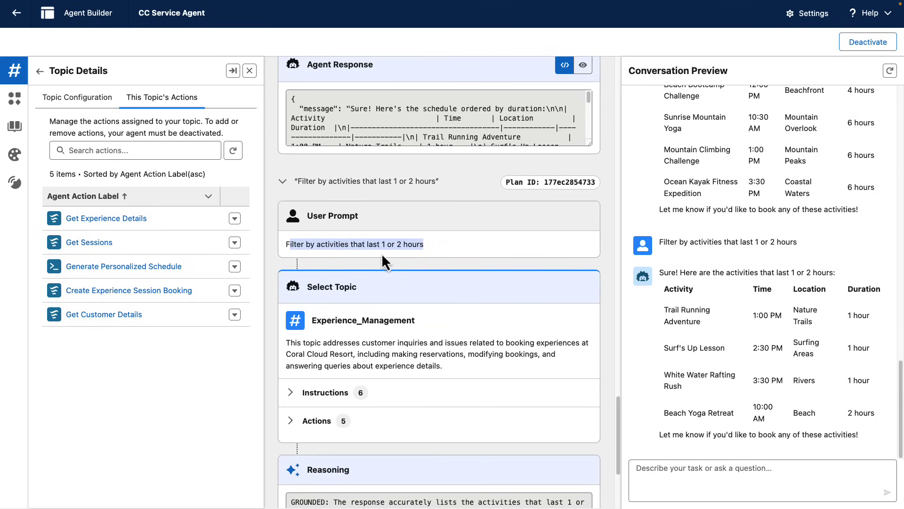
pyautogui.scroll(-2, 445, 304)
pyautogui.scroll(-5, 445, 304)
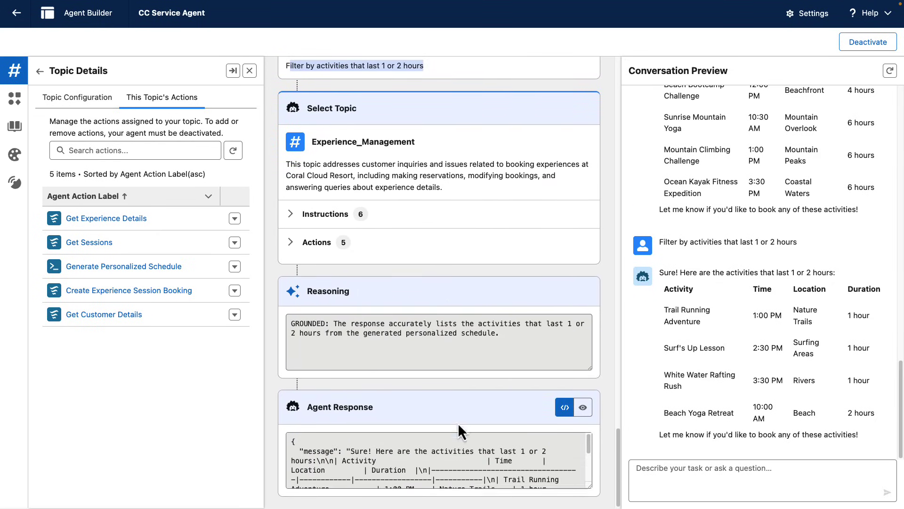
pyautogui.scroll(-2, 463, 464)
pyautogui.scroll(-2, 463, 464)
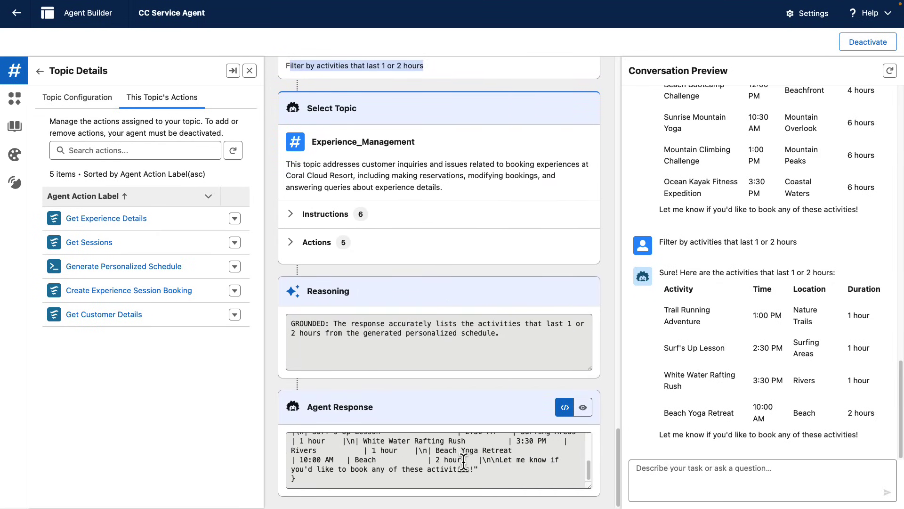